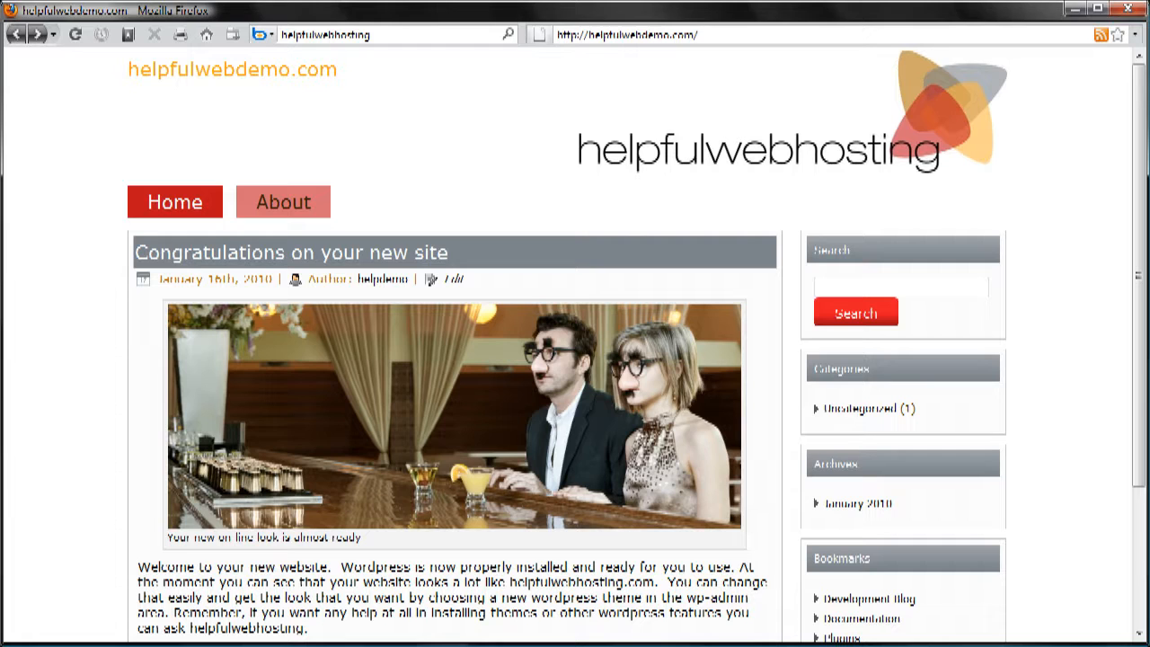
# Go to the site's admin address, helpfulwebdemo.com/wp-admin, and log in to WordPress with the prefilled credentials.
pyautogui.click(719, 34)
pyautogui.click(714, 33)
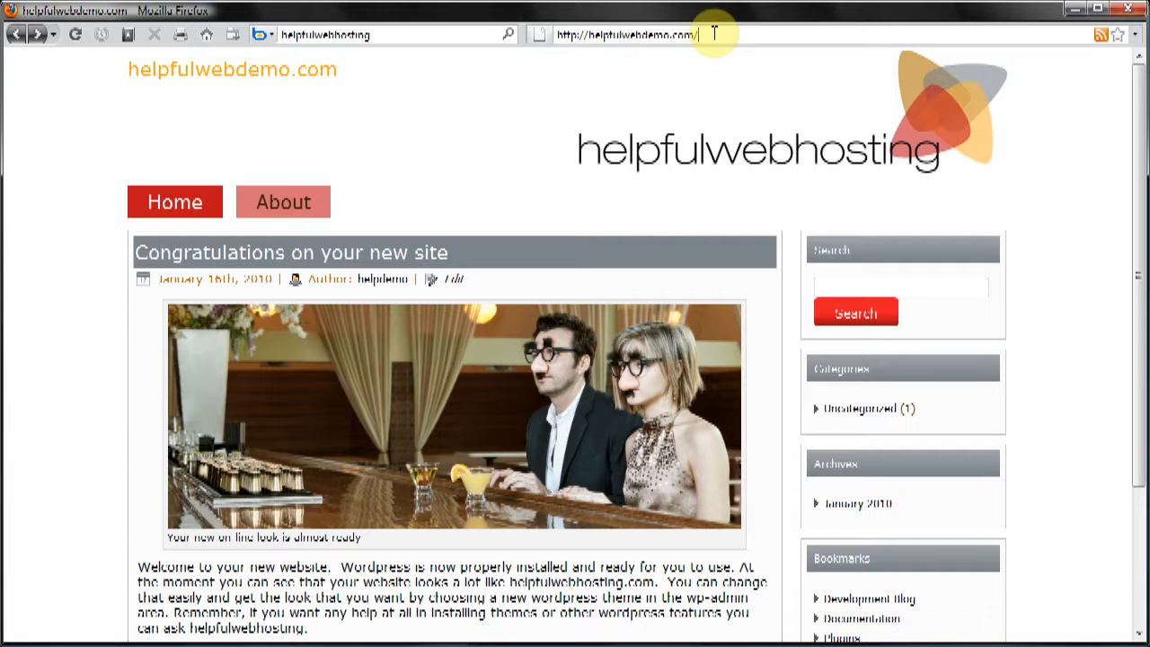
pyautogui.write('wp')
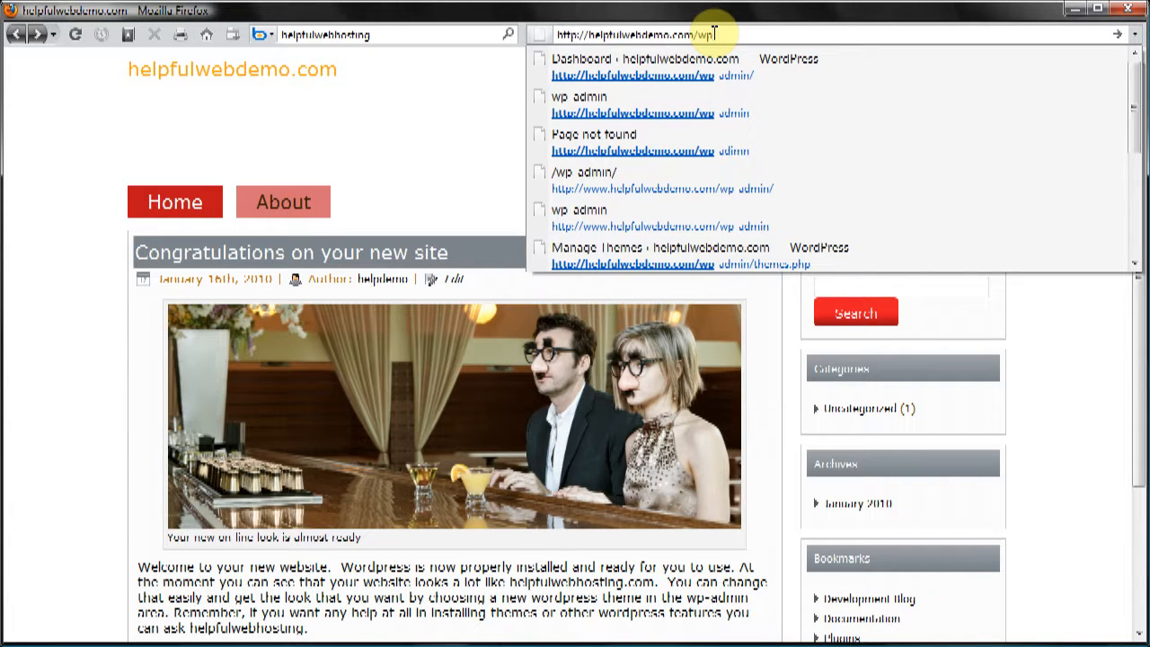
pyautogui.write('-admin')
pyautogui.press('Return')
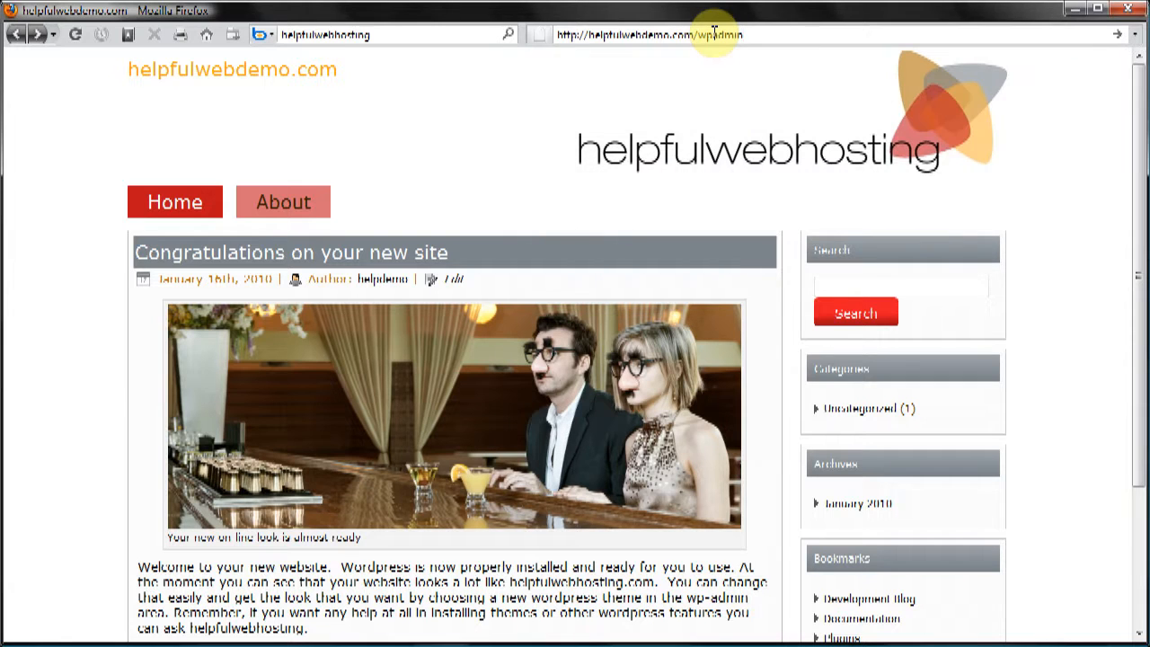
pyautogui.click(715, 36)
pyautogui.write('-a')
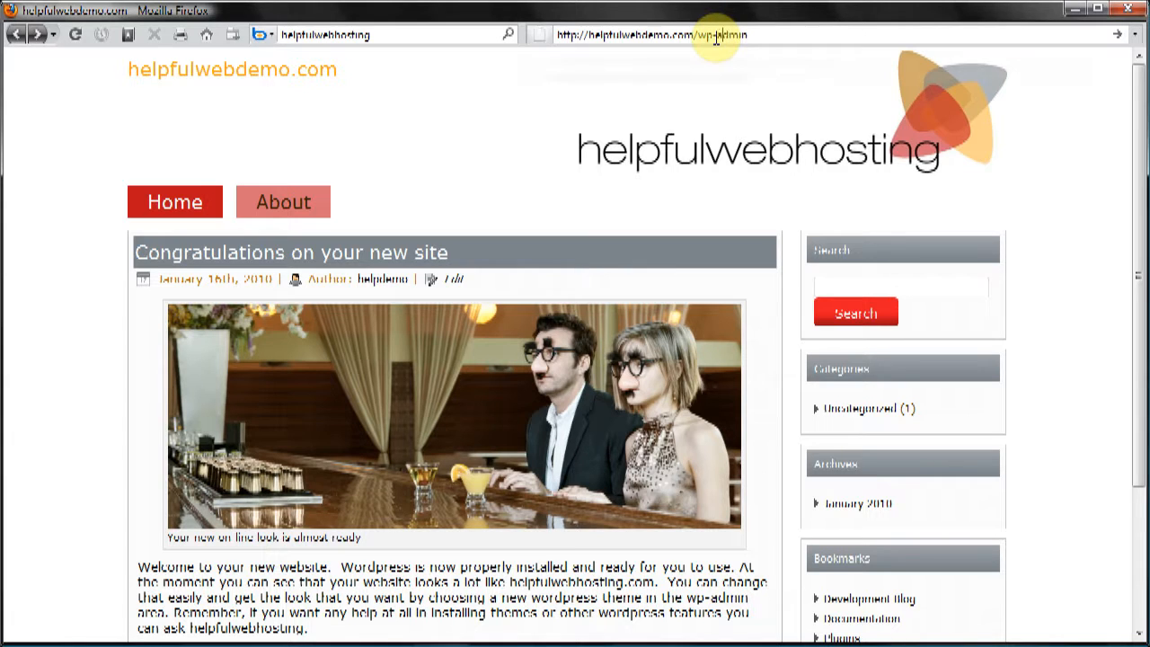
pyautogui.click(763, 34)
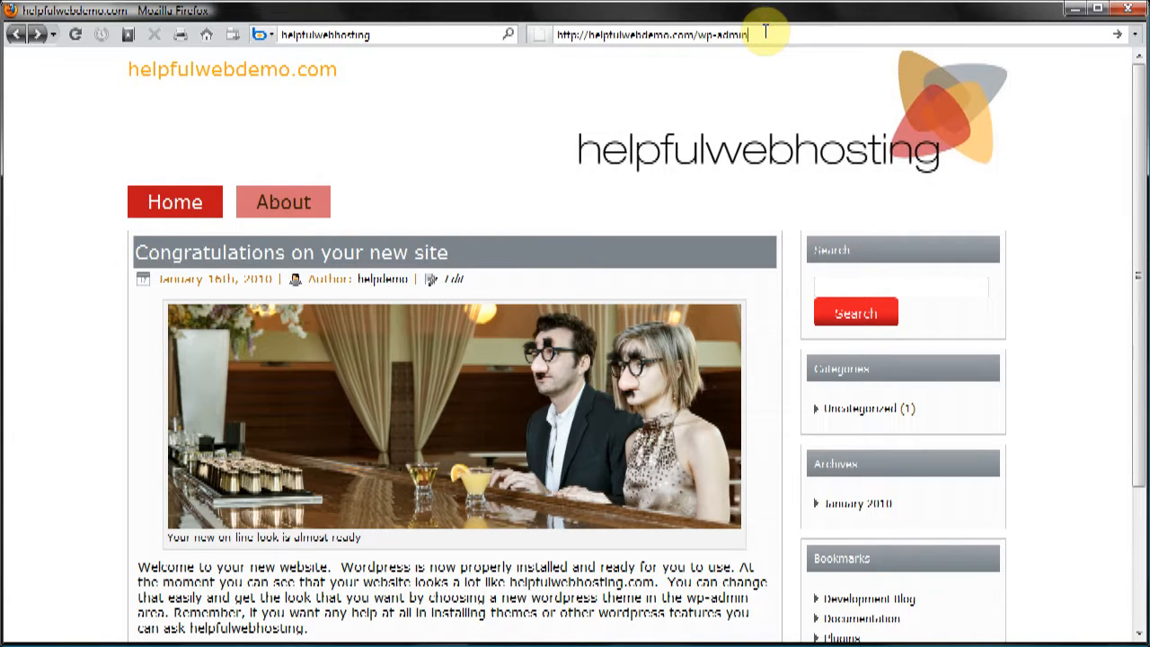
pyautogui.press('Return')
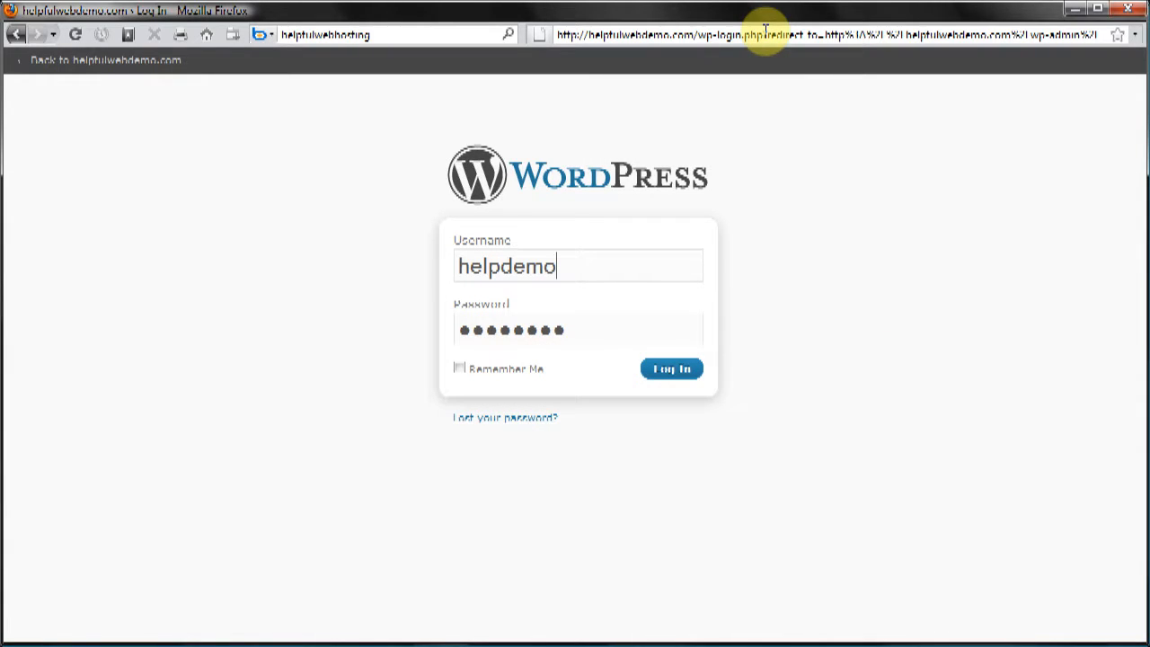
pyautogui.click(673, 372)
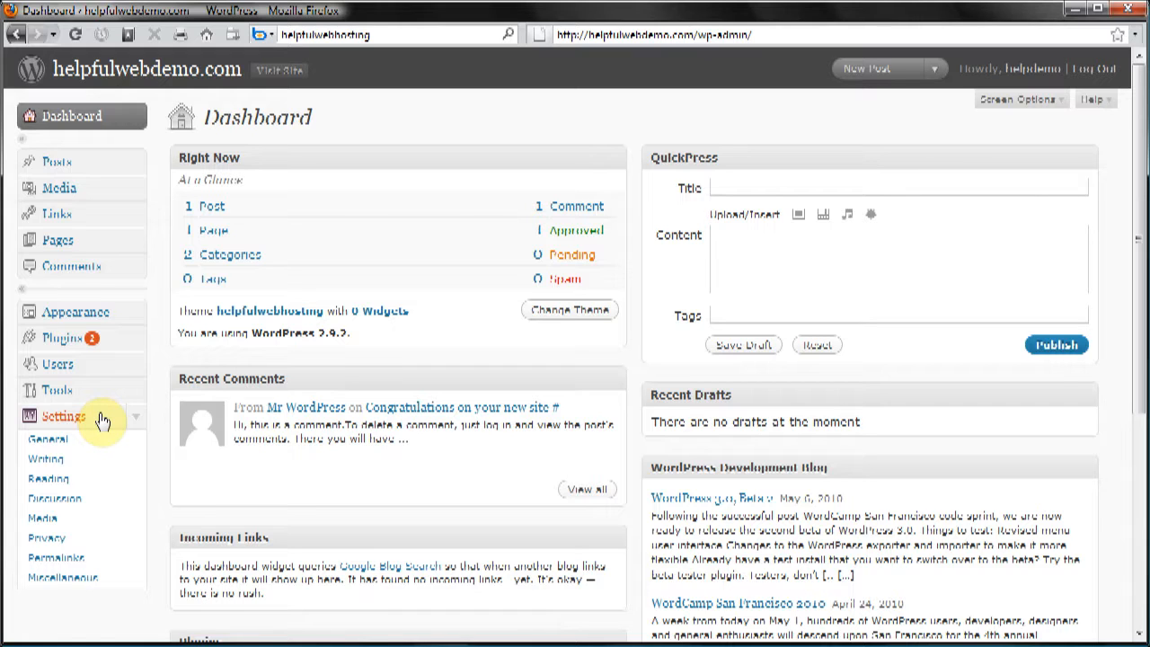
# In the general settings, set the blog title to "helpful demo" and the tagline to "a way to learn wordpress".
pyautogui.click(91, 441)
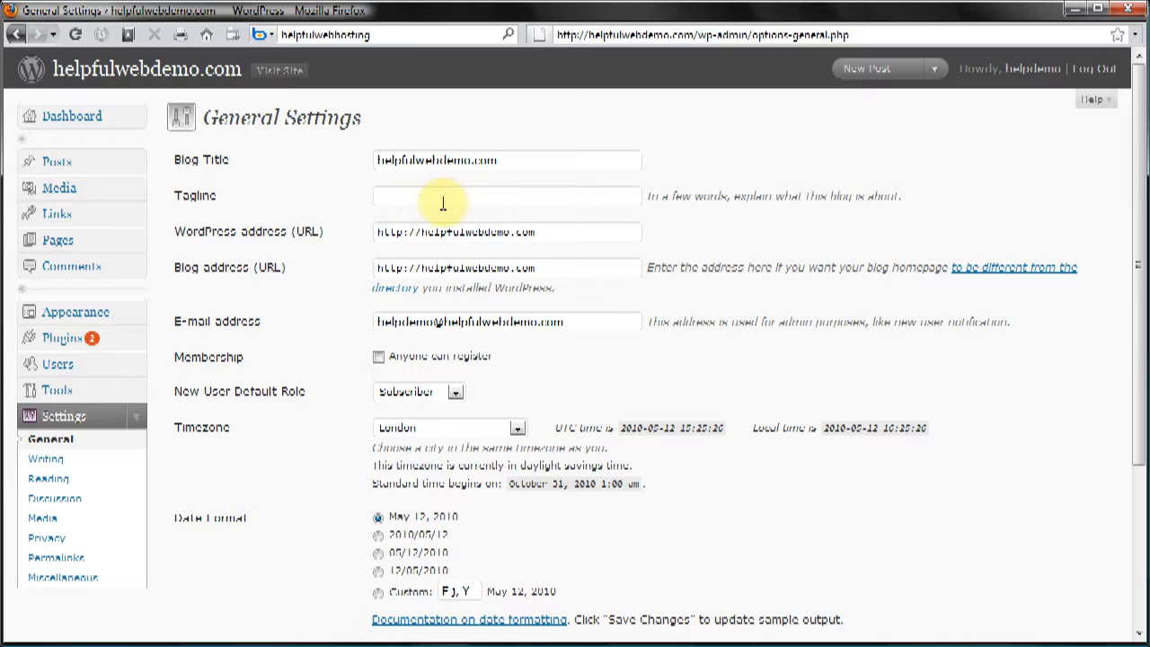
pyautogui.click(509, 160)
pyautogui.moveTo(515, 159); pyautogui.dragTo(367, 159)
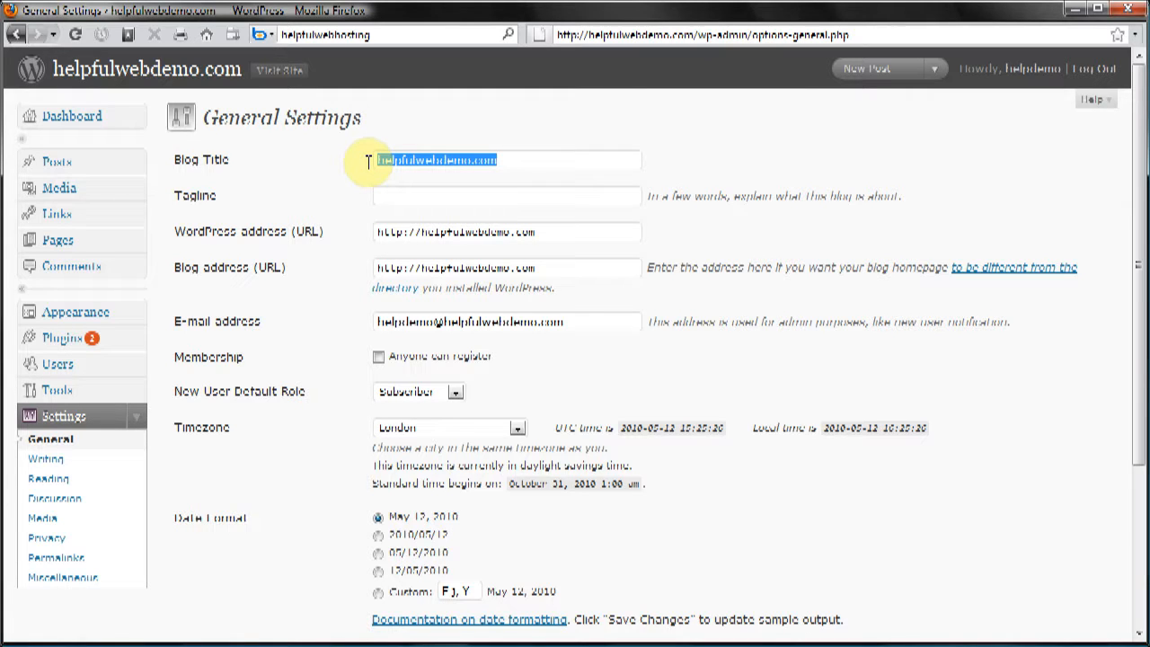
pyautogui.press('BackSpace')
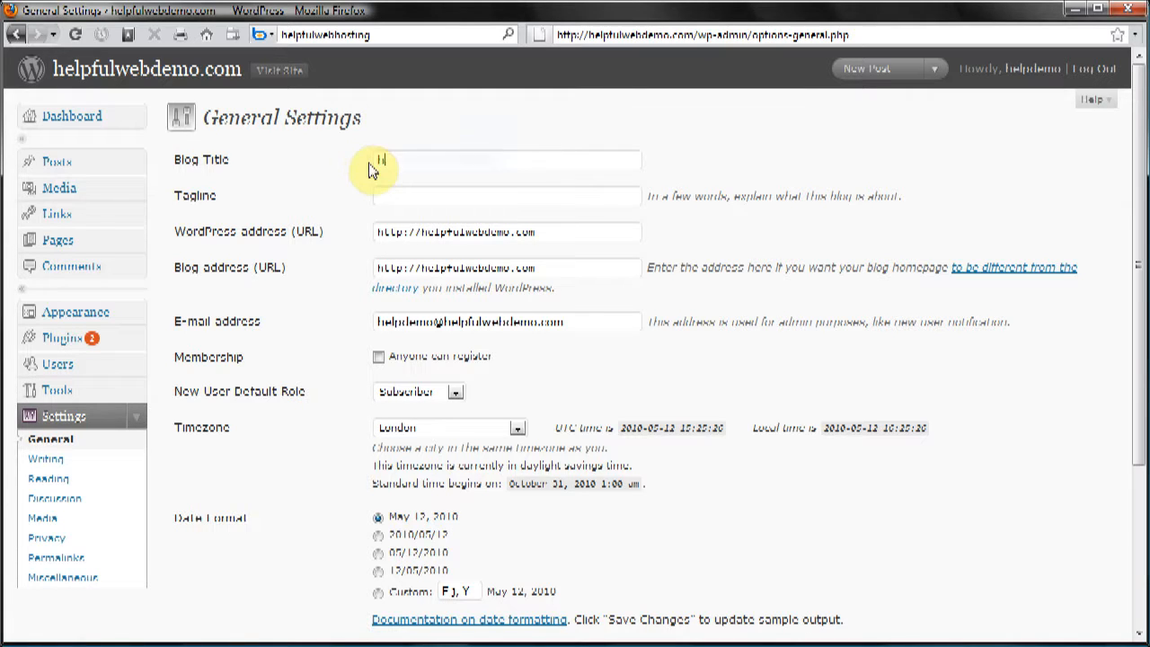
pyautogui.write('helpful demo')
pyautogui.click(389, 195)
pyautogui.write('a w')
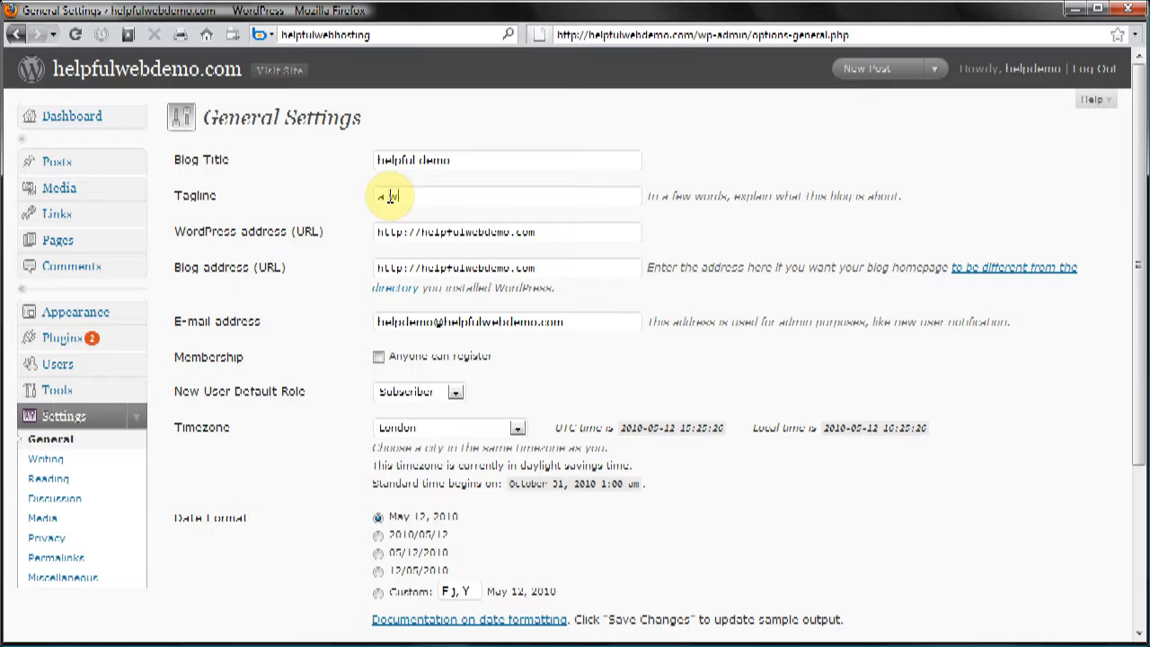
pyautogui.write('ay to learn wordpress')
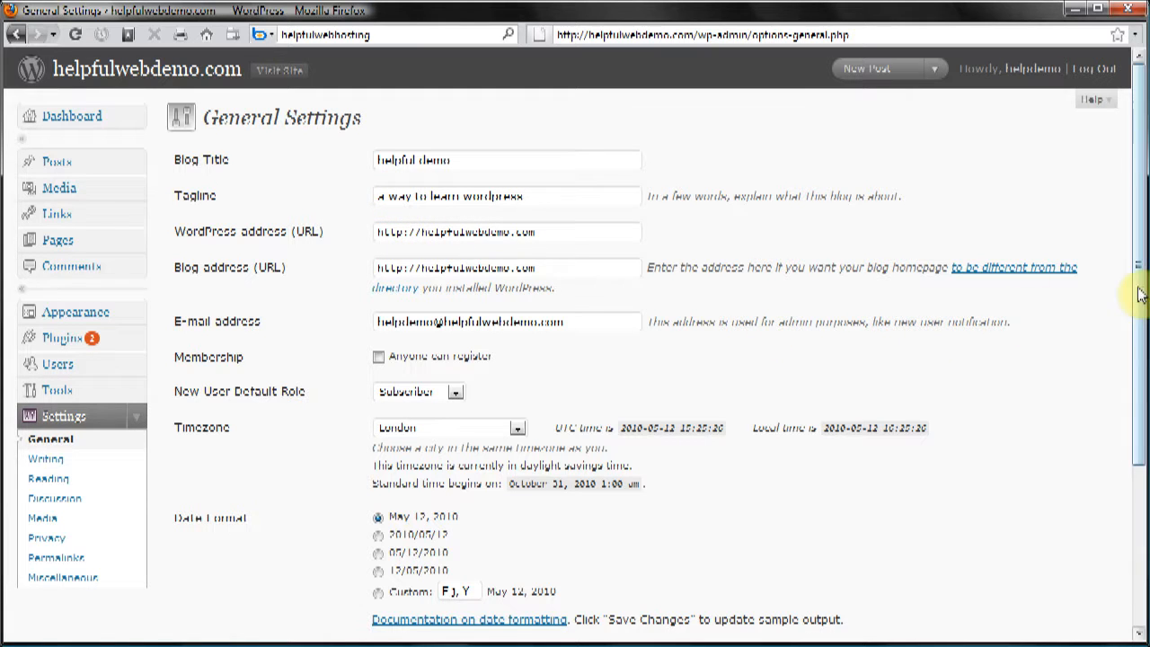
# Save the general settings, check the title and tagline on the live site, and return to the admin area.
pyautogui.moveTo(1146, 293); pyautogui.dragTo(1136, 460)
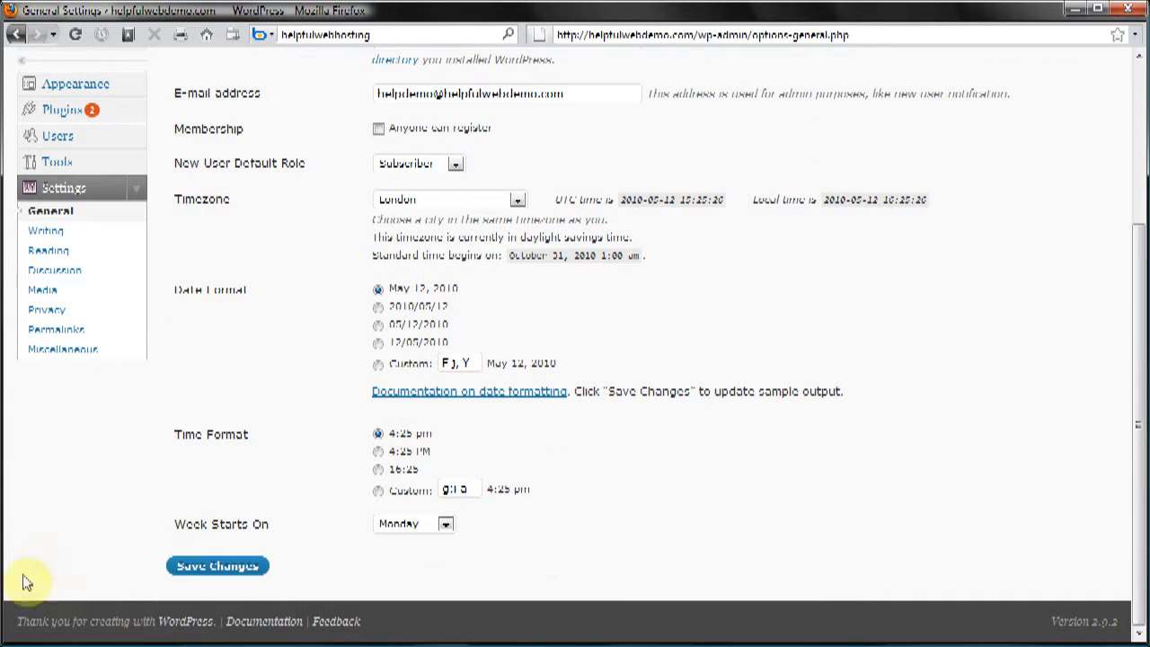
pyautogui.click(221, 566)
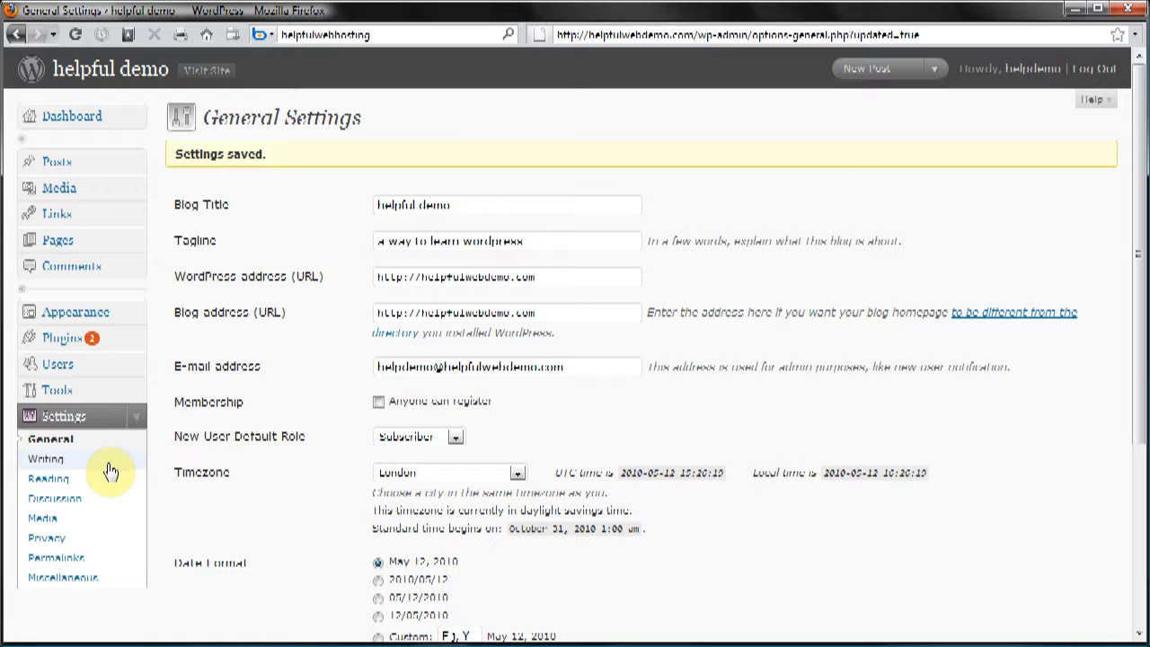
pyautogui.click(207, 77)
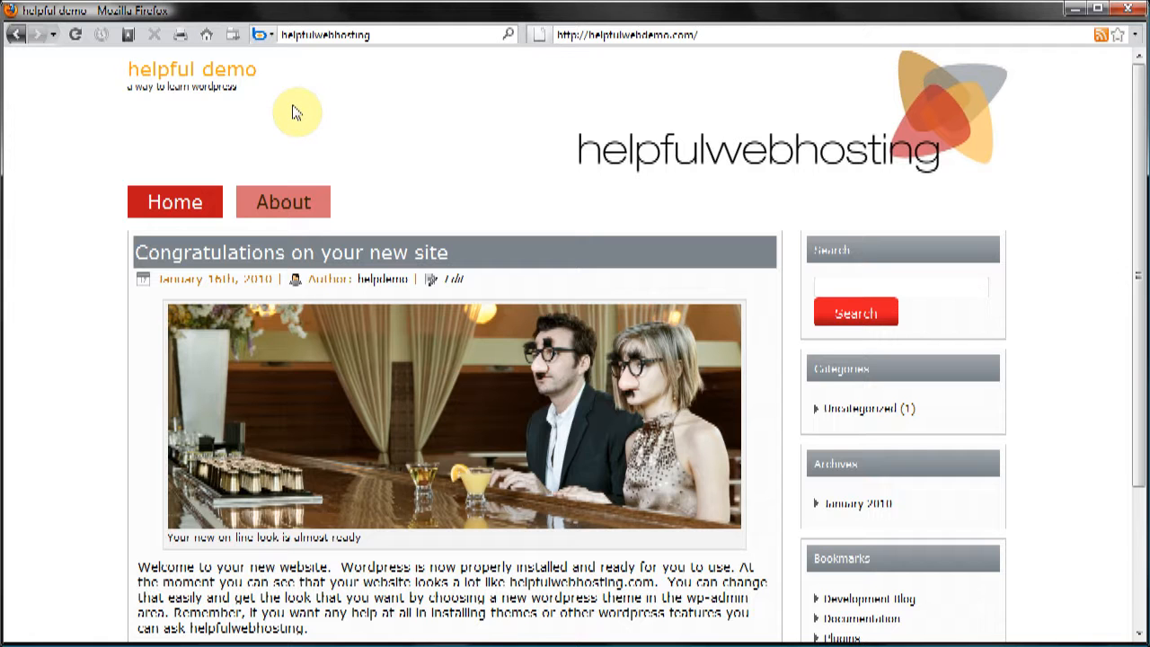
pyautogui.click(18, 36)
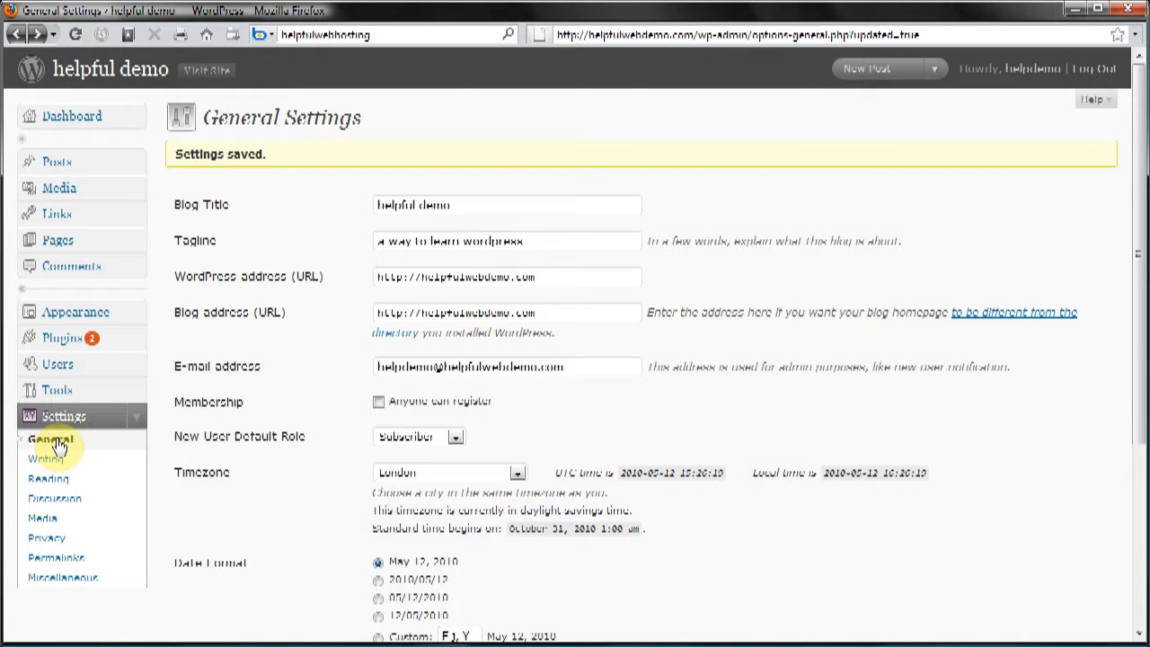
# In the privacy settings, make the blog visible to everyone, including search engines and archivers, and save the change.
pyautogui.click(50, 538)
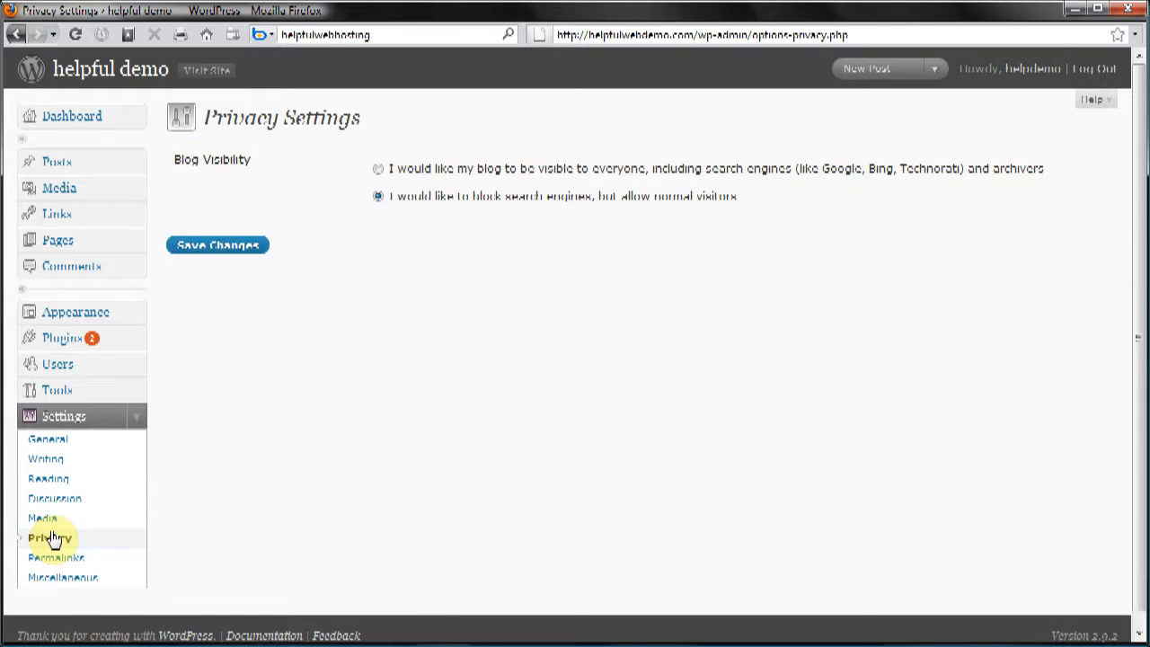
pyautogui.click(379, 169)
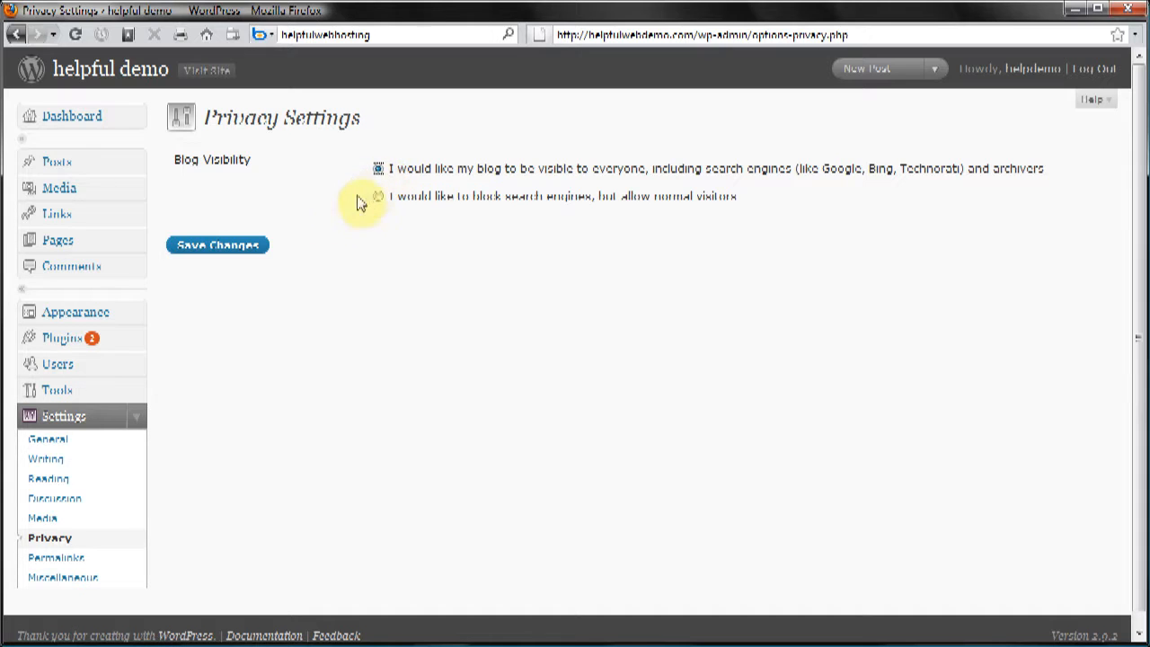
pyautogui.click(231, 247)
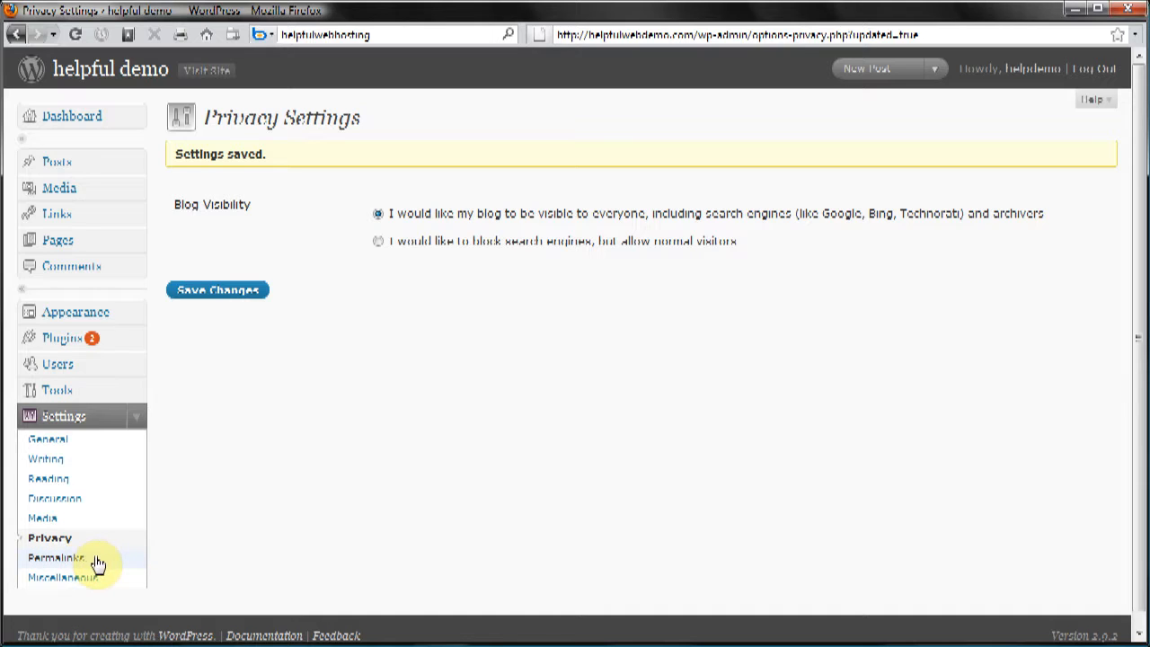
# In the permalink settings, choose a custom structure of /%year%/%category%/%postname% and save it.
pyautogui.click(60, 559)
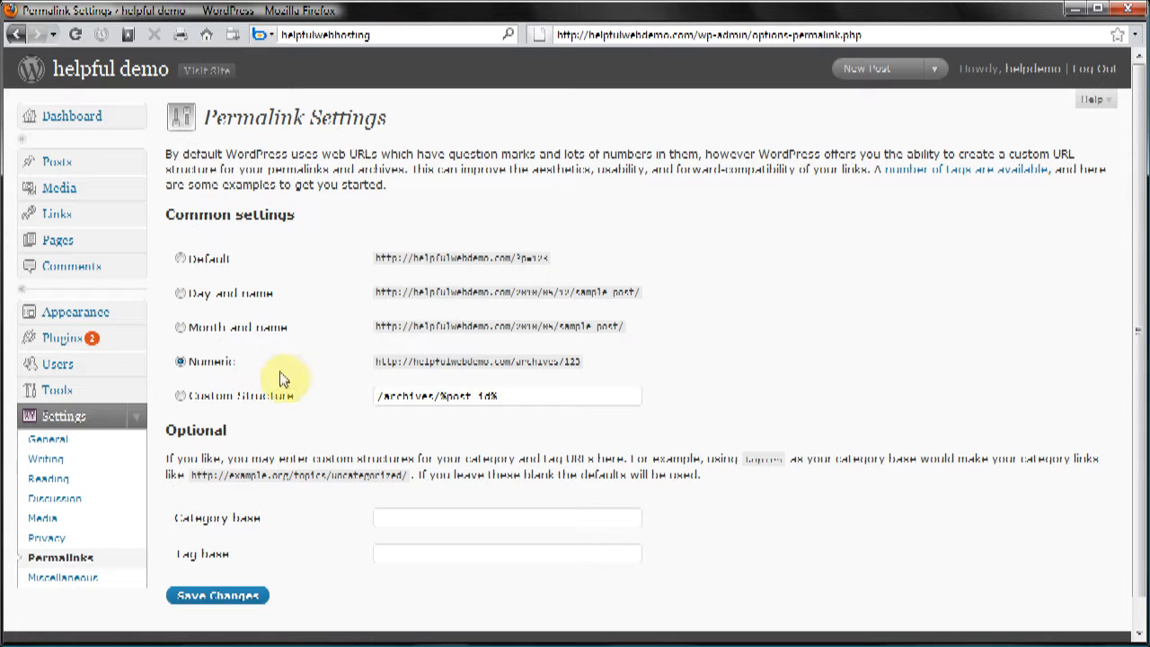
pyautogui.click(183, 397)
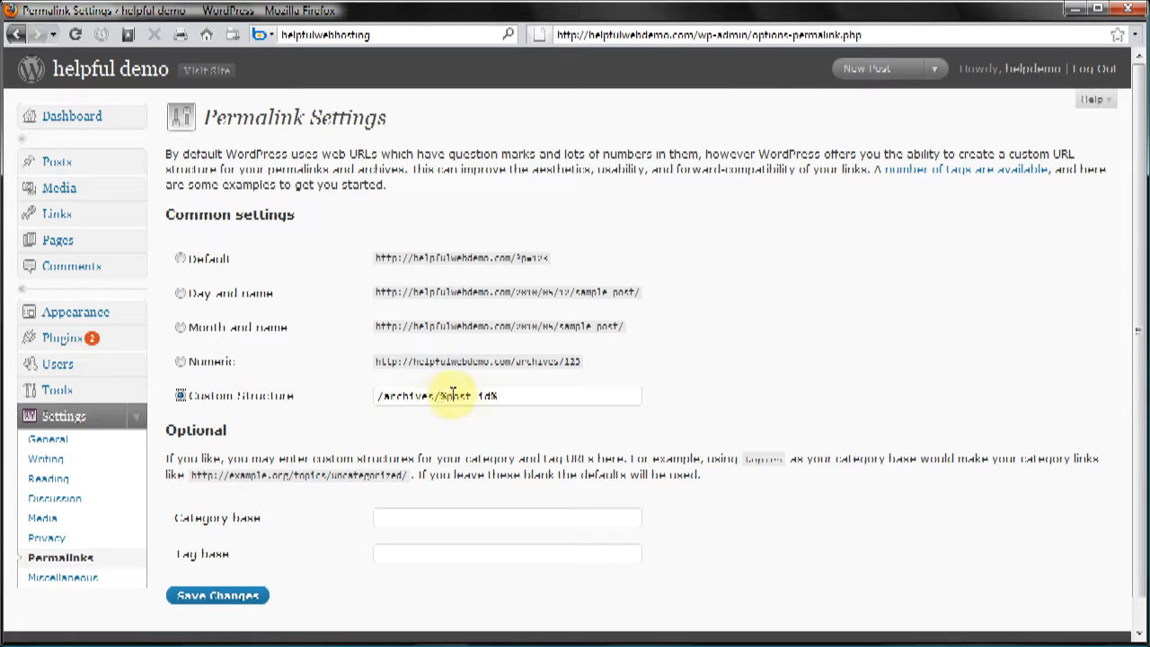
pyautogui.moveTo(528, 397); pyautogui.dragTo(352, 392)
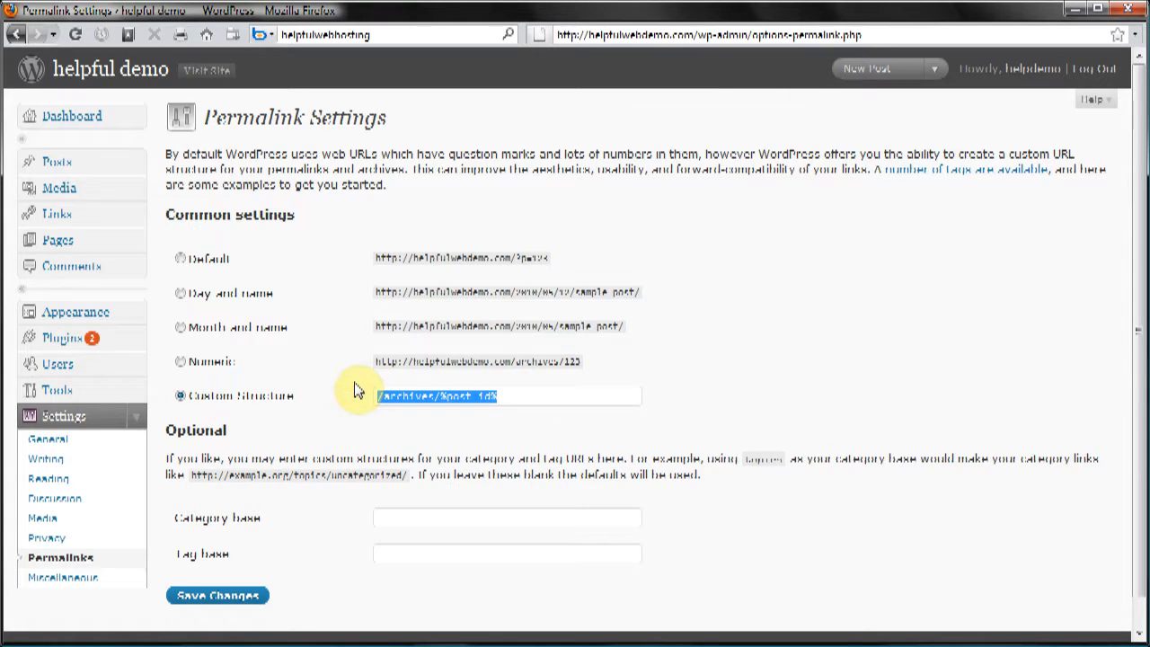
pyautogui.press('BackSpace')
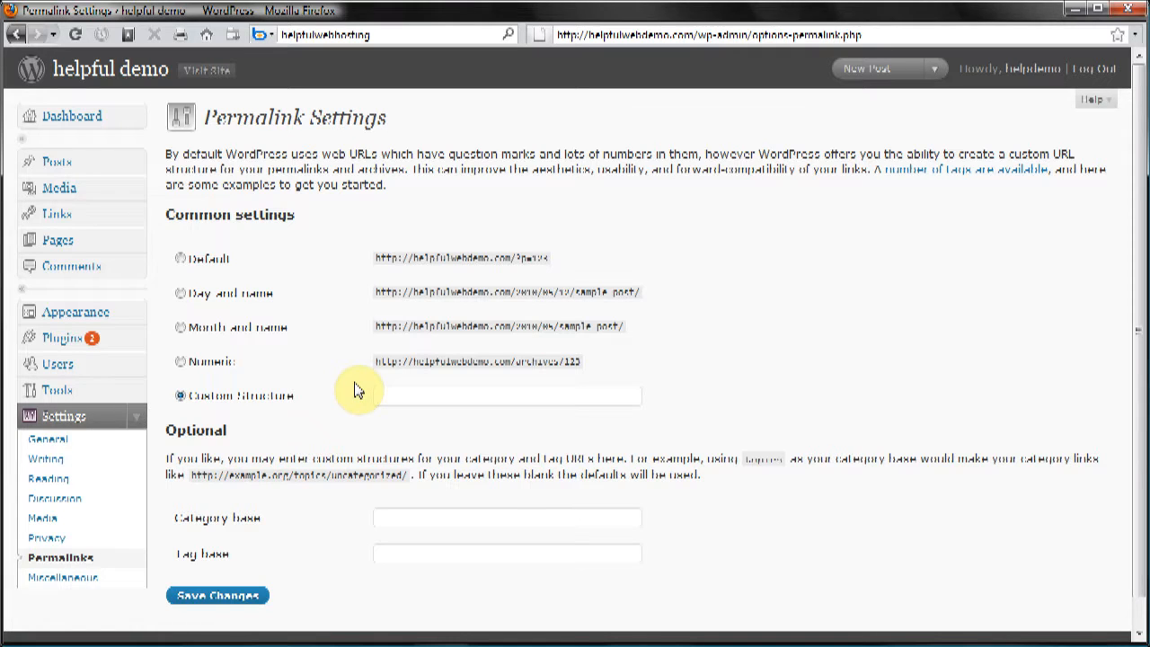
pyautogui.write('/')
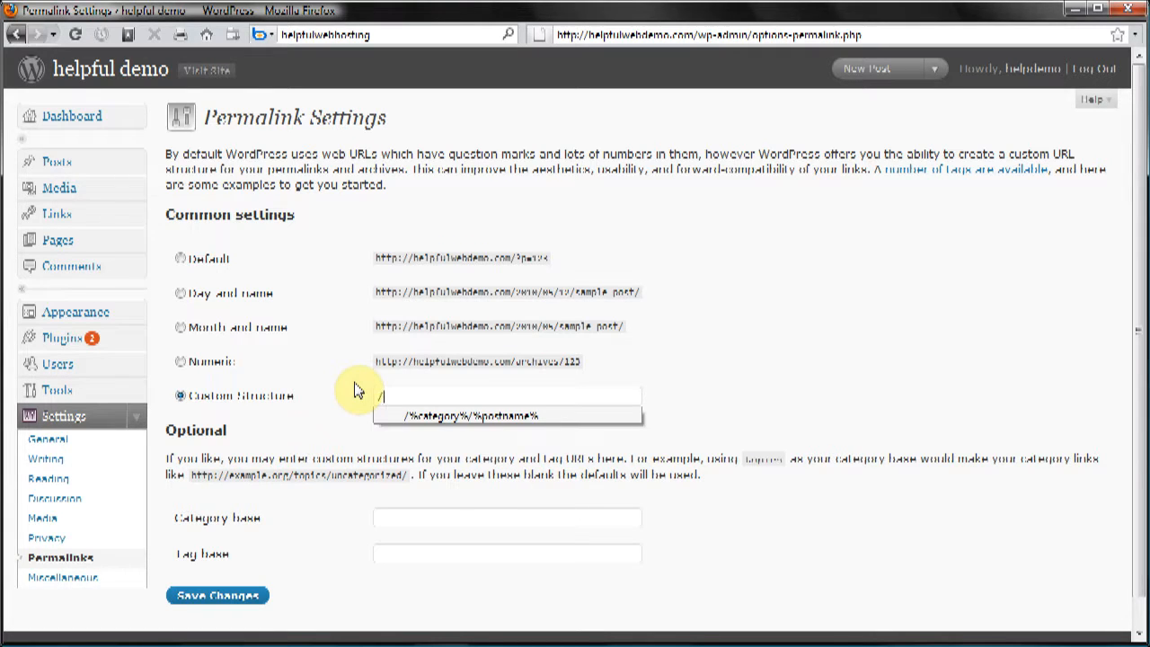
pyautogui.write('%')
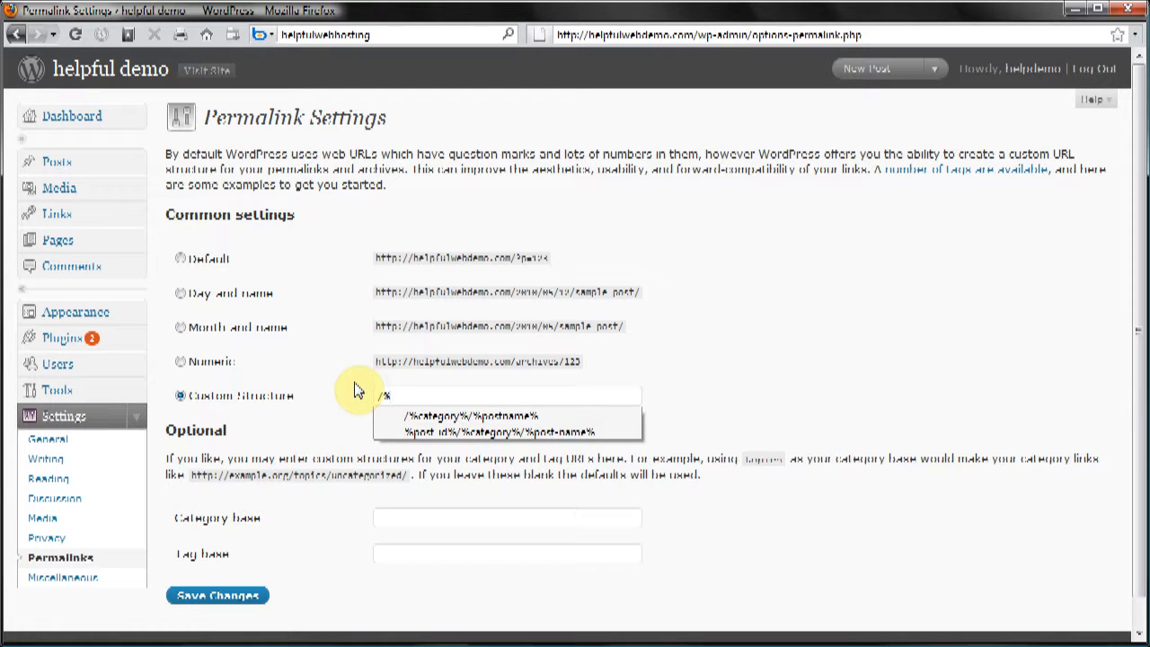
pyautogui.write('year')
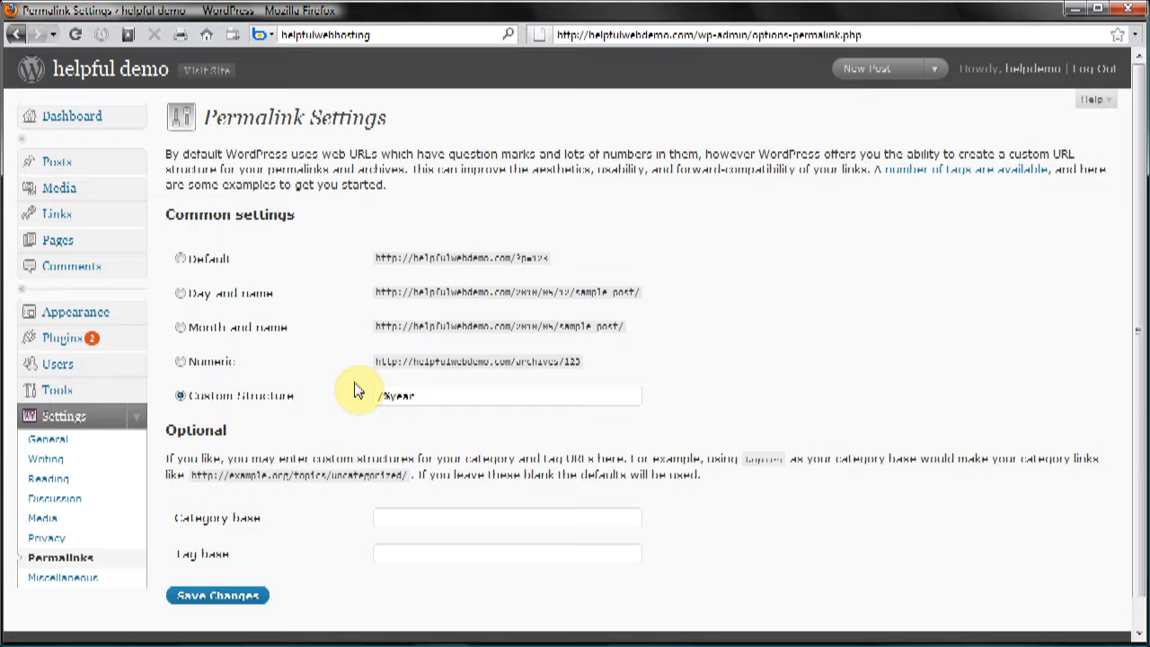
pyautogui.write('%/')
pyautogui.write('%category%/')
pyautogui.write('%postname')
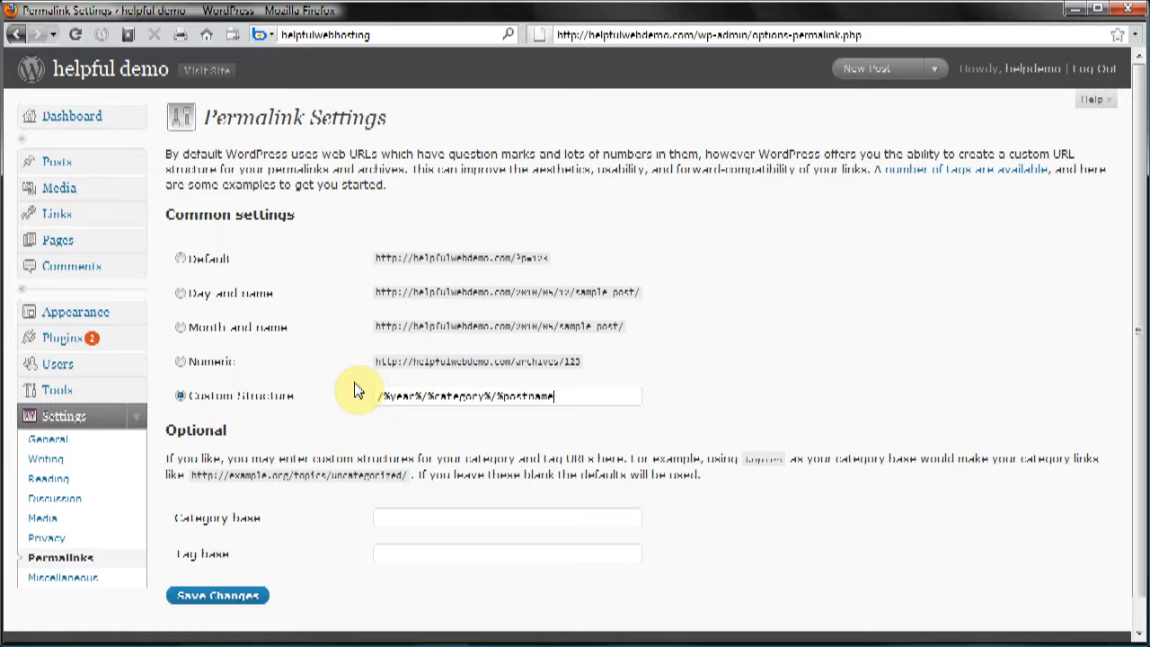
pyautogui.write('%')
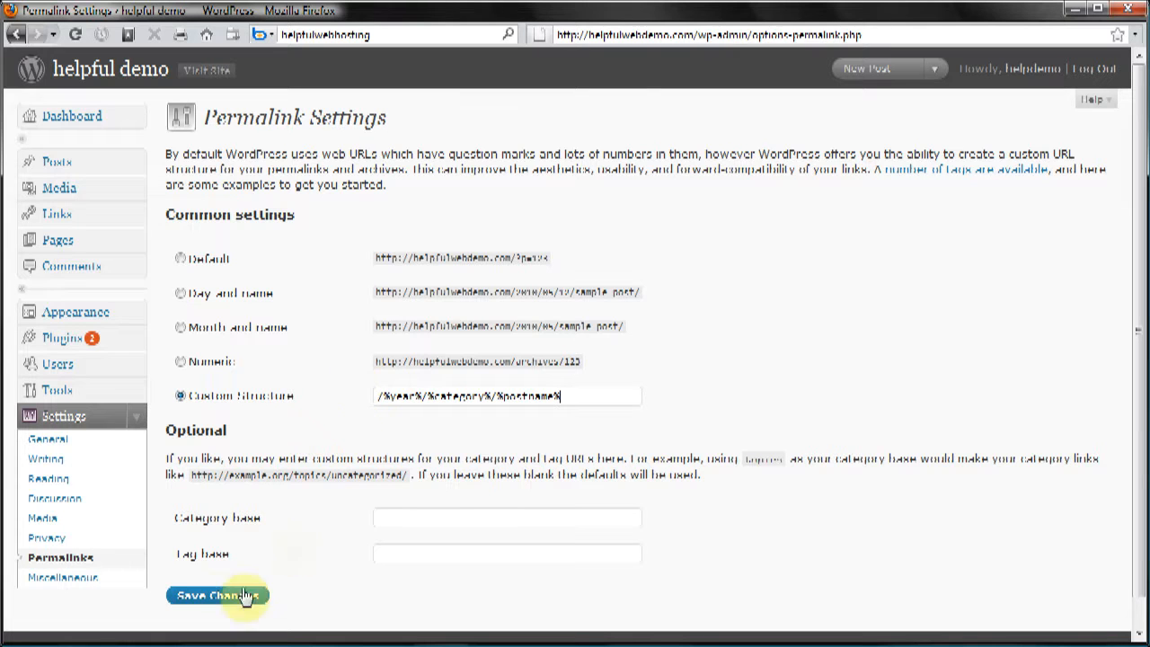
pyautogui.click(217, 597)
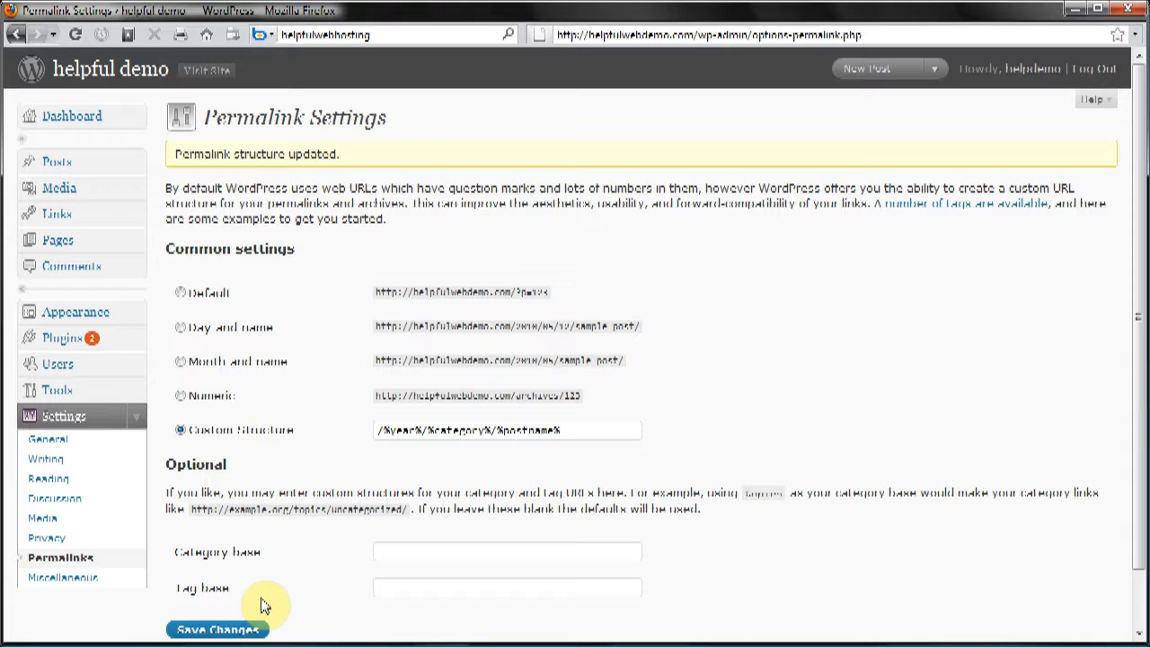
# Glance at the writing settings, switch the date format in the general settings to Custom, and save.
pyautogui.click(50, 460)
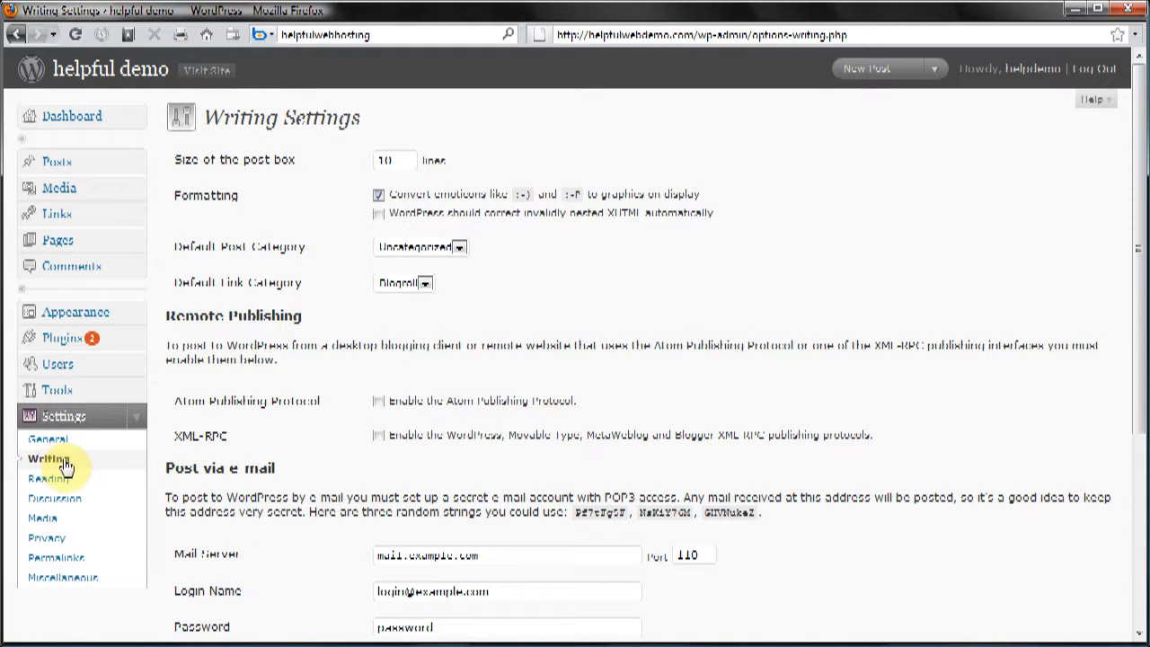
pyautogui.click(56, 442)
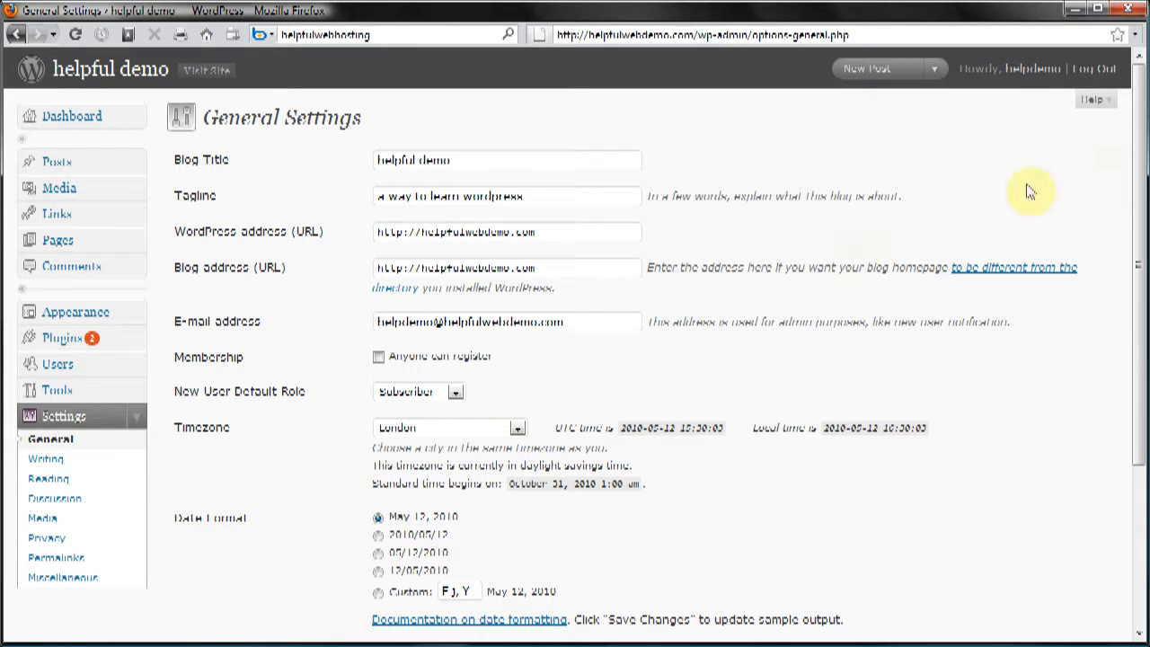
pyautogui.scroll(-2, 1136, 207)
pyautogui.moveTo(1137, 206); pyautogui.dragTo(1117, 242)
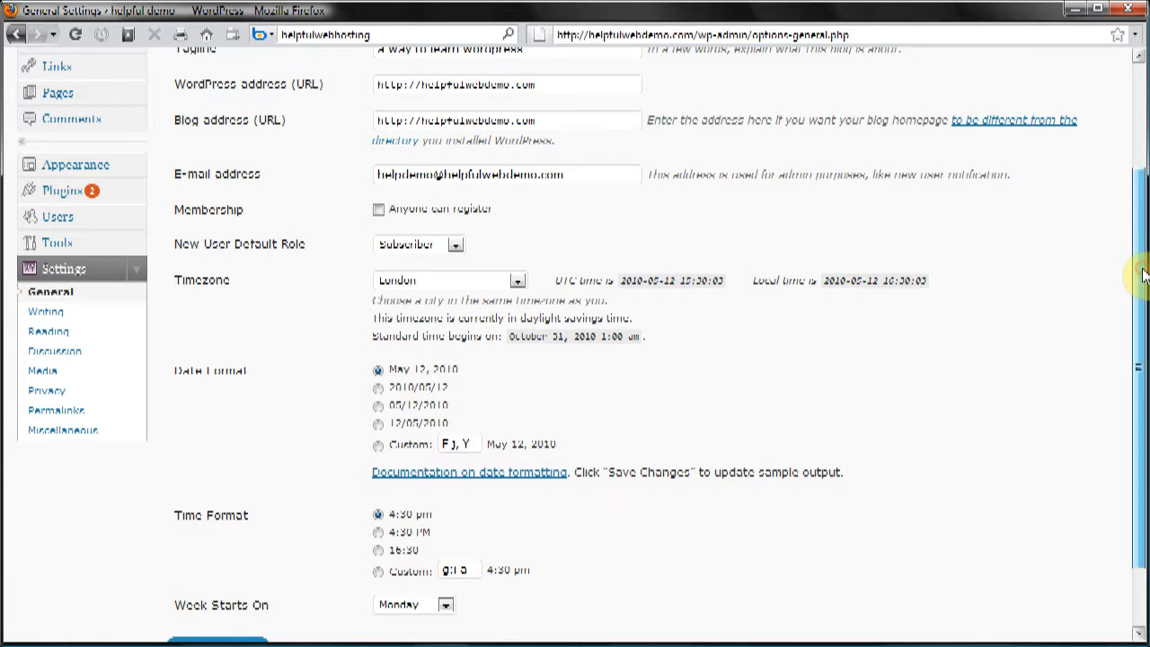
pyautogui.moveTo(1141, 274); pyautogui.dragTo(1143, 288)
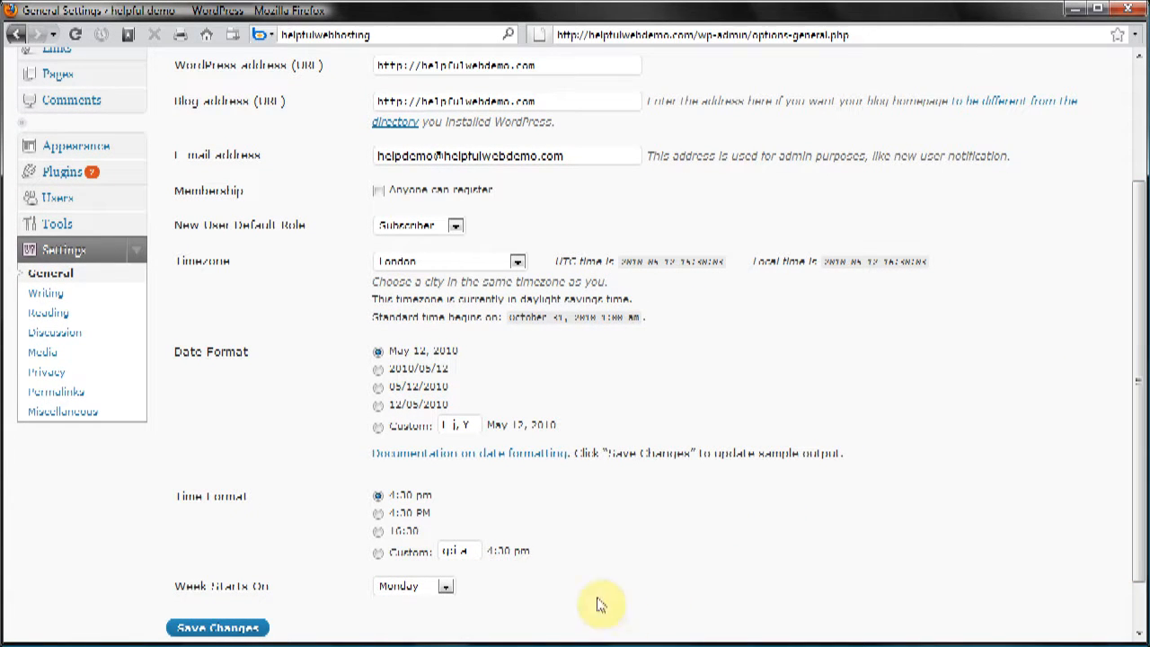
pyautogui.click(381, 430)
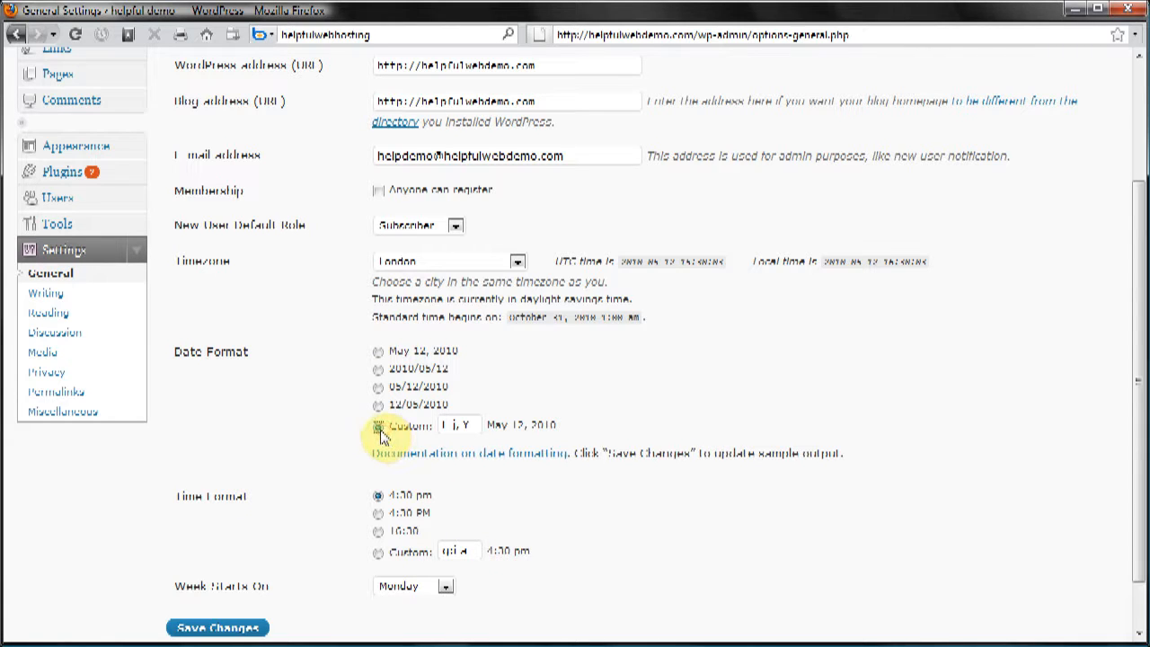
pyautogui.click(378, 353)
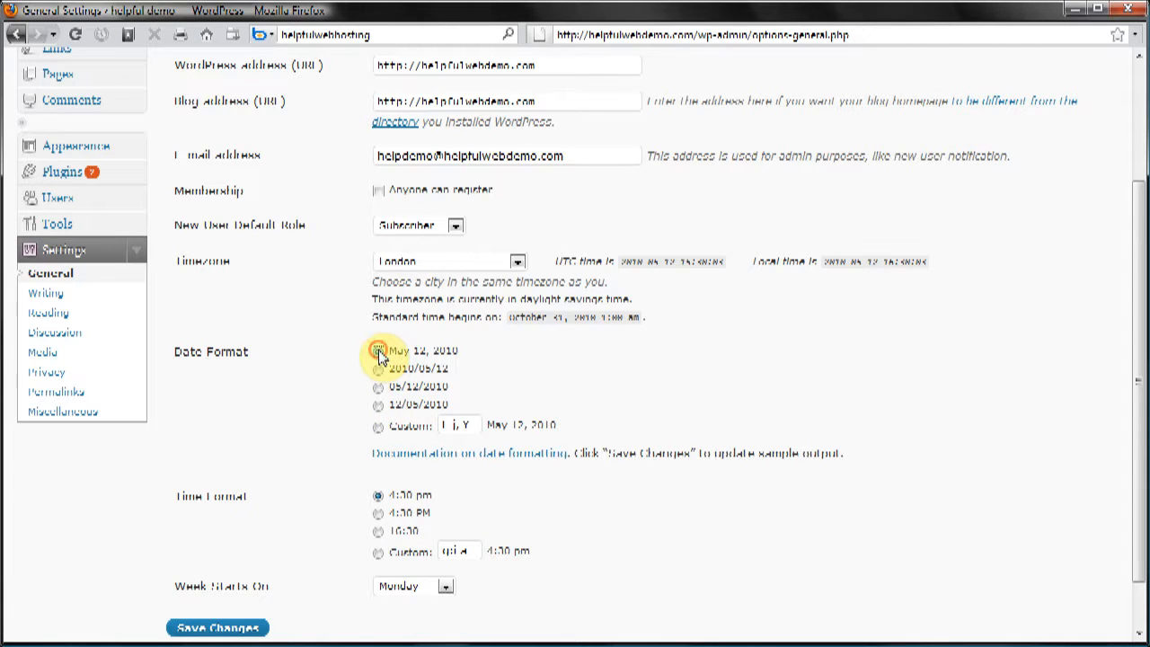
pyautogui.click(379, 430)
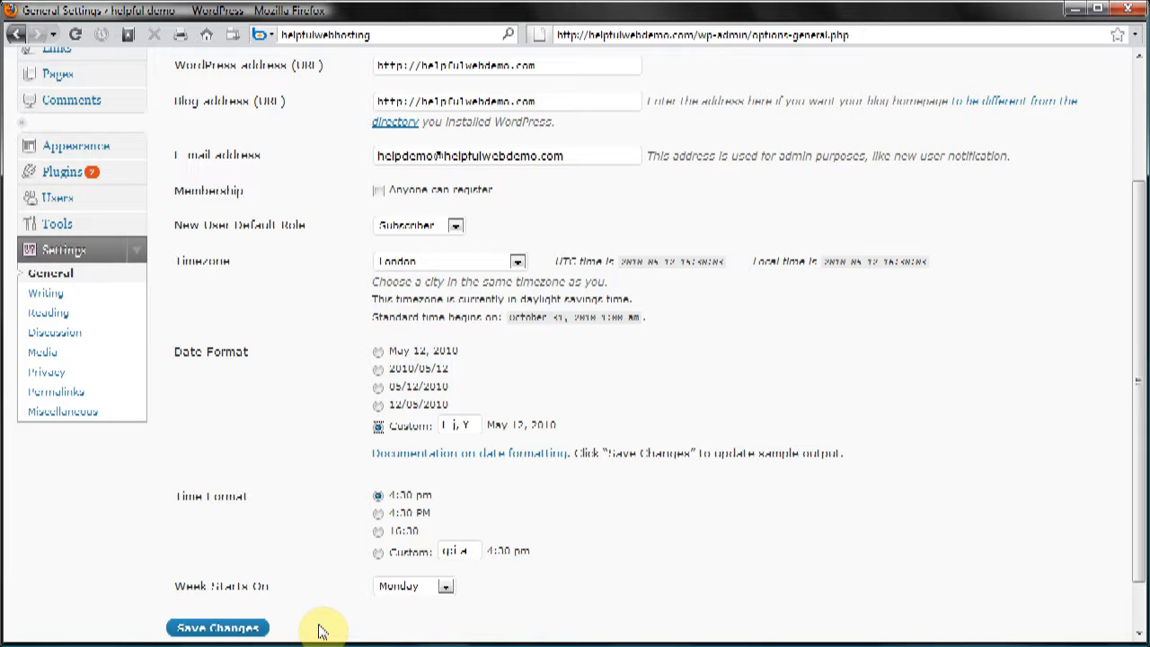
pyautogui.click(214, 629)
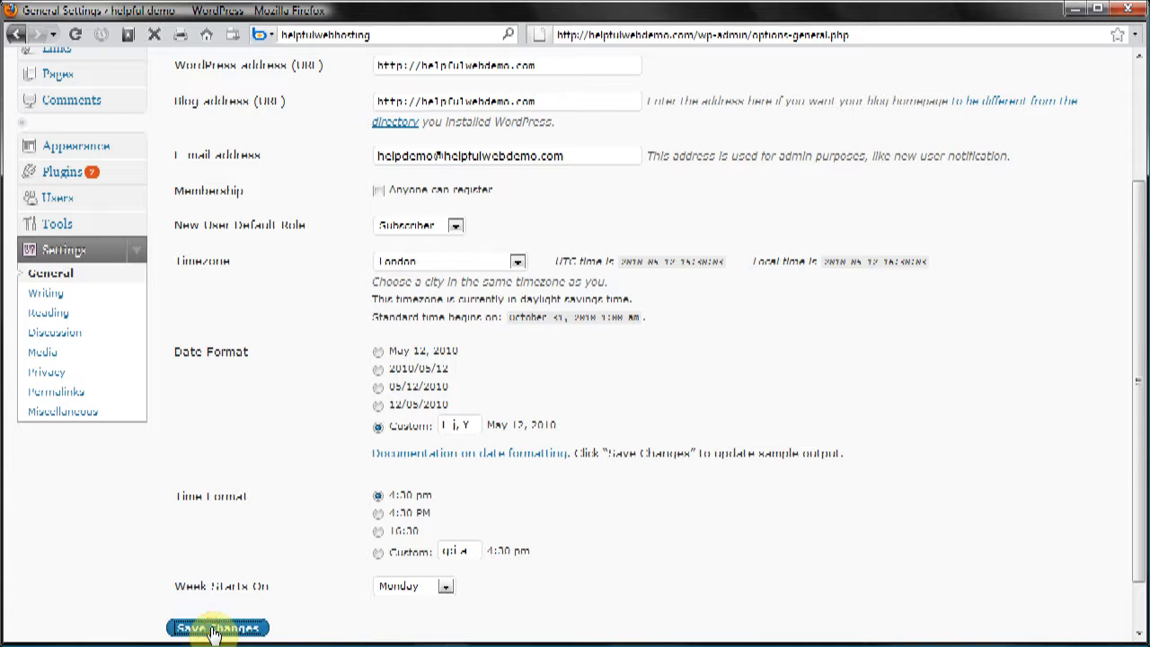